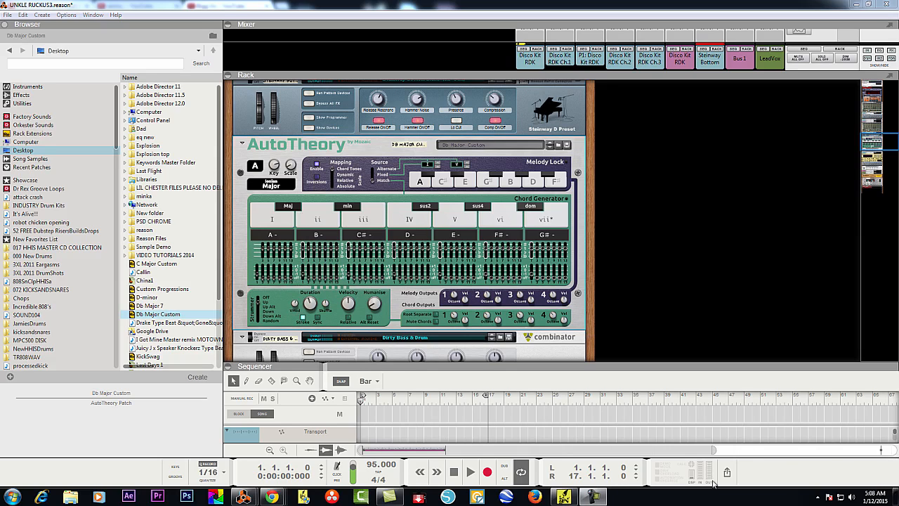
- Sound the lowest notes of the Amaj7(9) chord on the harmony workspace's piano keyboard
left_click(594, 496)
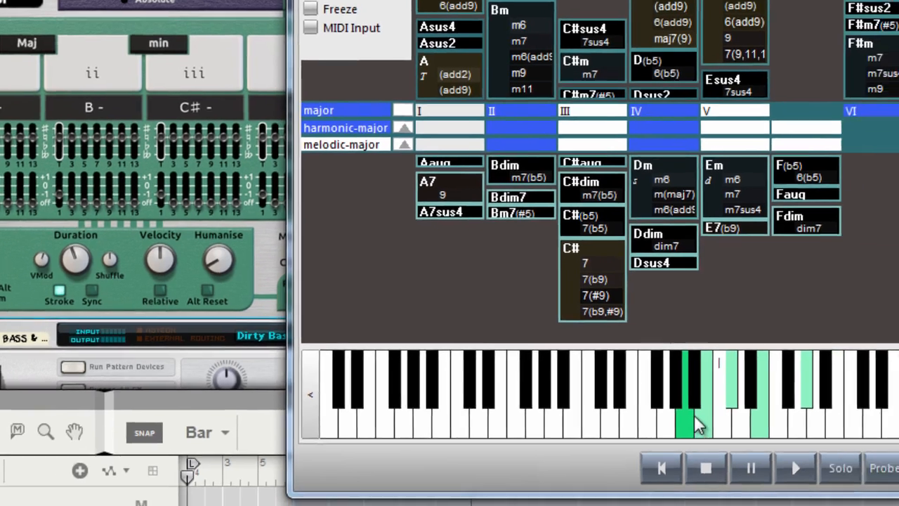
left_click(696, 425)
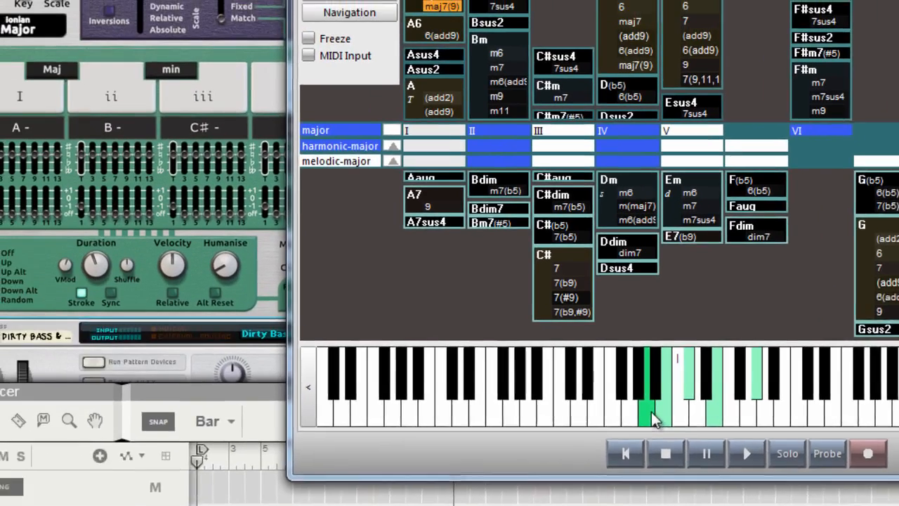
left_click(639, 411)
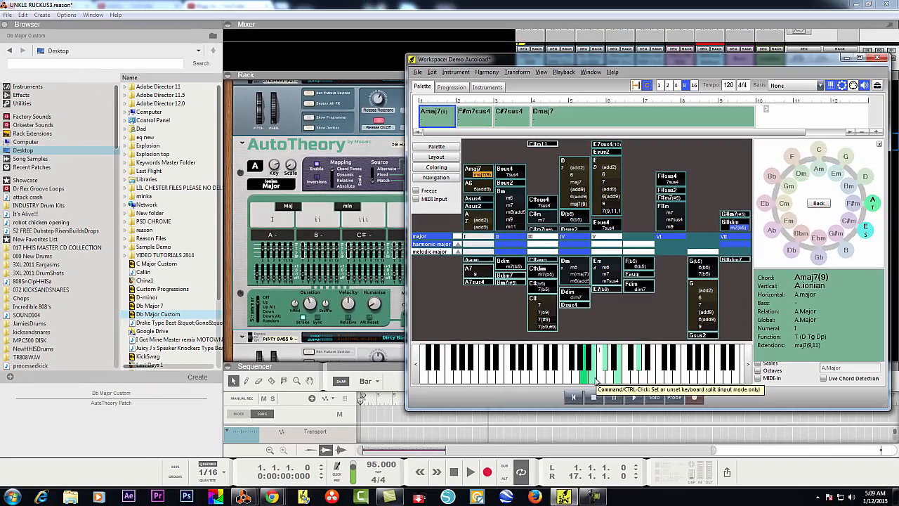
left_click(595, 379)
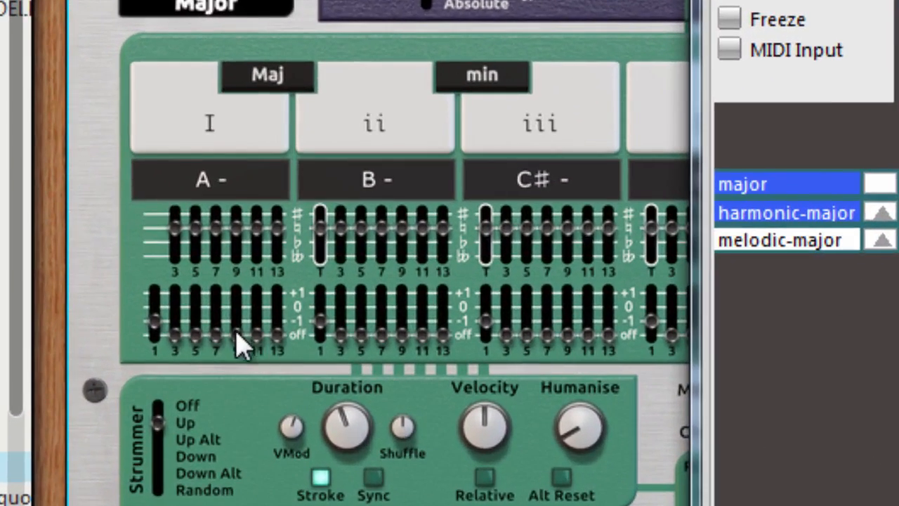
- Set the degree 9 and degree 3 voicings of AutoTheory's chord I to the normal octave (0), consulting the Amaj7(9) notes in the harmony workspace
left_click(237, 343)
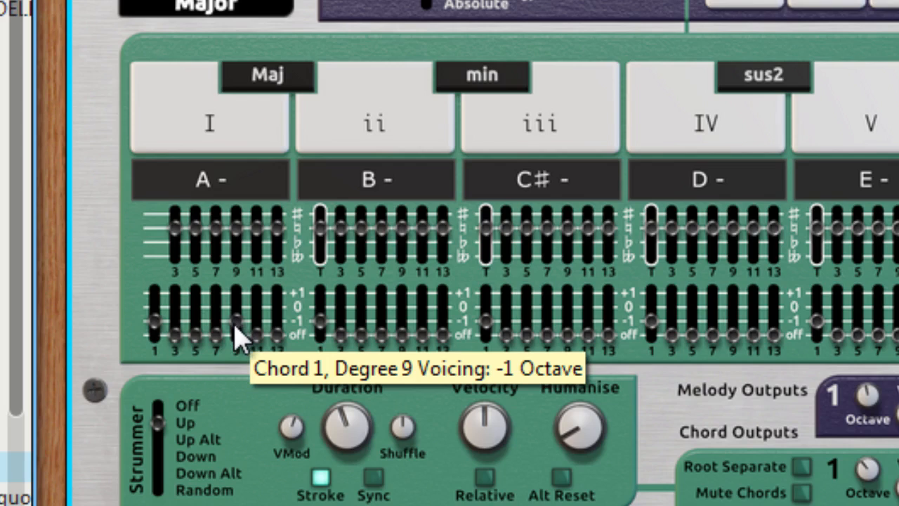
left_click_drag(235, 325, 235, 314)
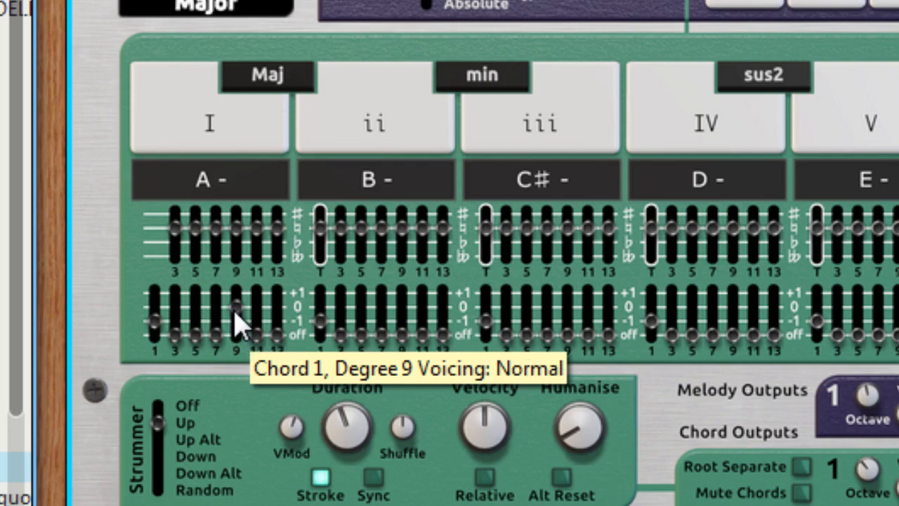
key("alt+Tab")
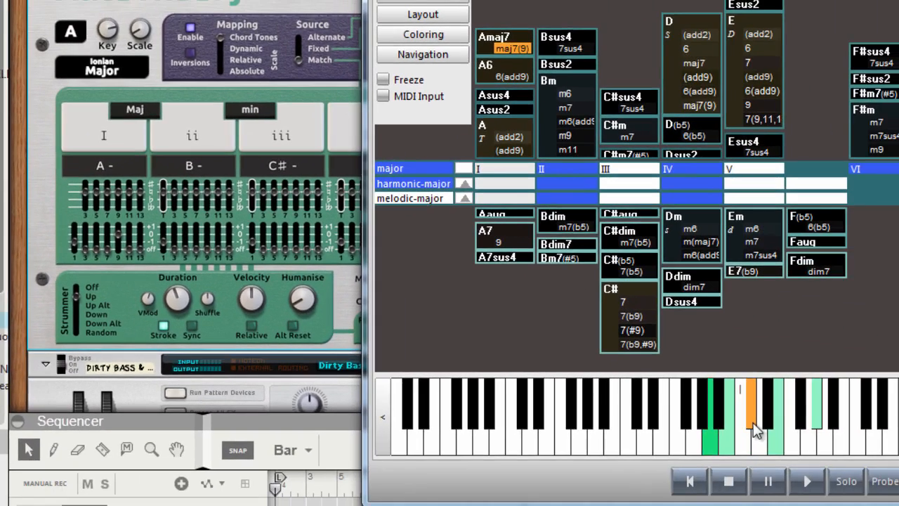
left_click_drag(84, 246, 84, 239)
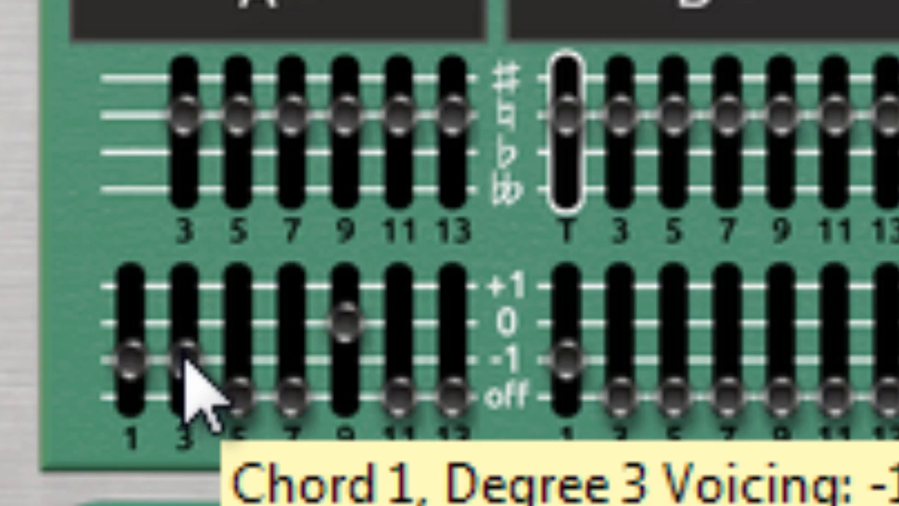
left_click_drag(183, 361, 185, 330)
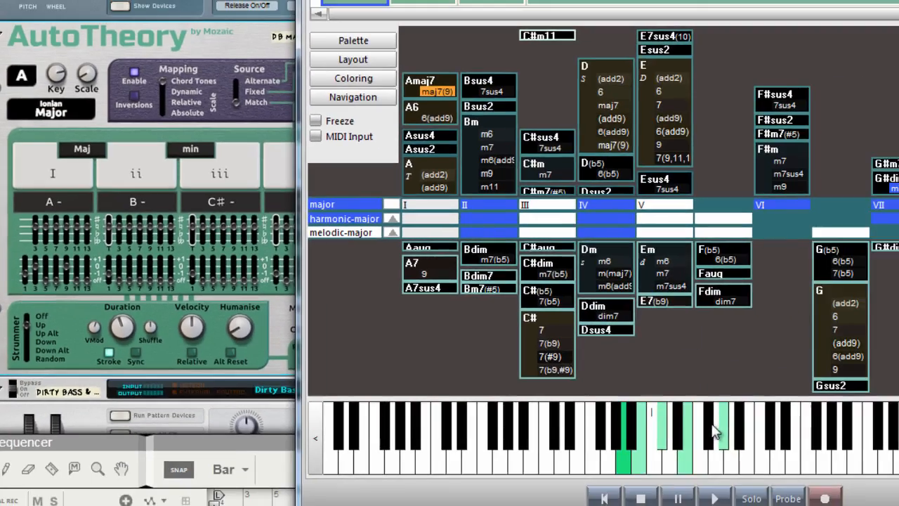
- Sound further Amaj7(9) notes on the workspace keyboard and set chord I's degree 5 and degree 7 voicings to the normal octave (0)
left_click(663, 450)
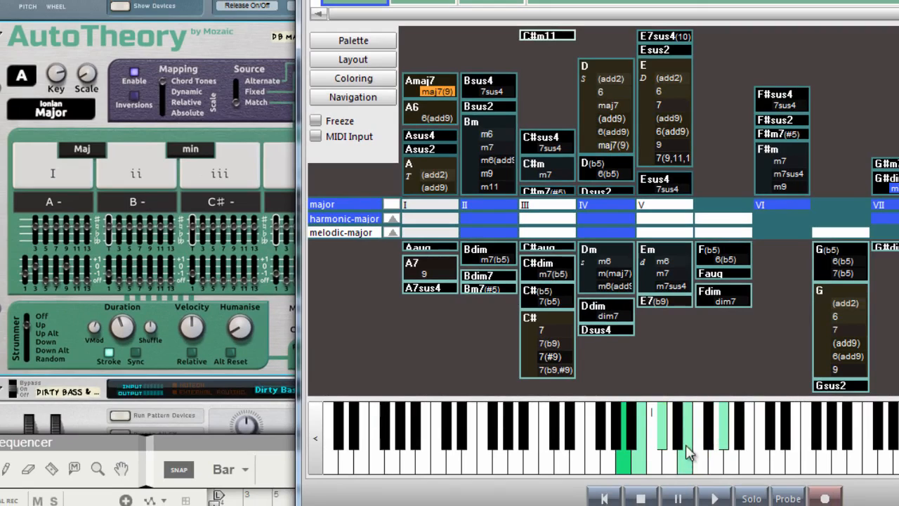
left_click(685, 467)
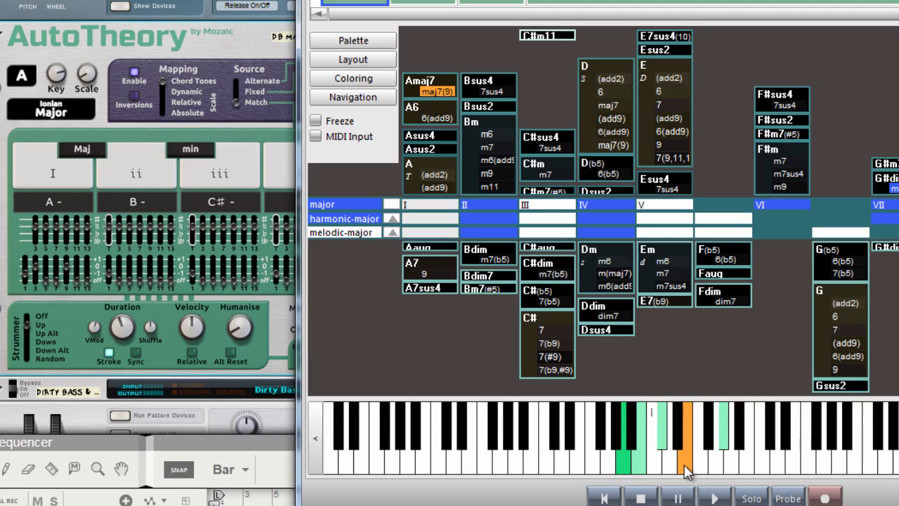
left_click(45, 278)
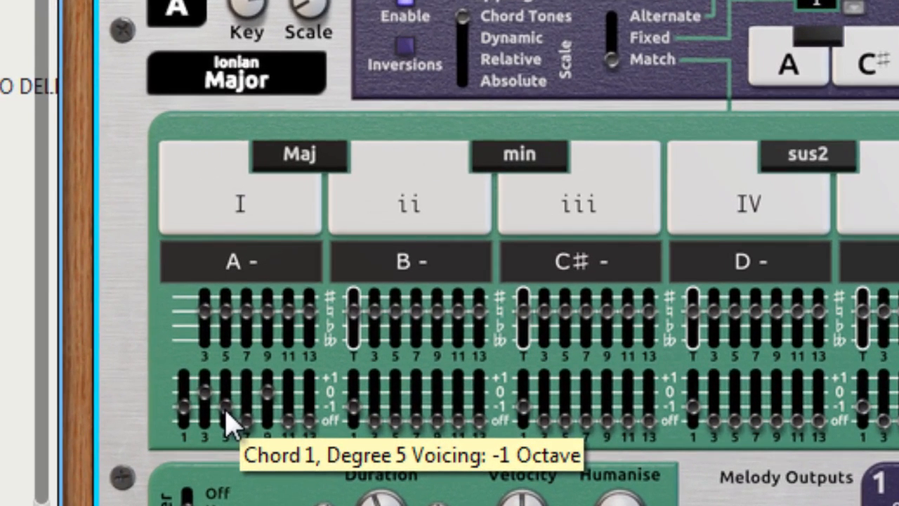
left_click_drag(227, 412, 227, 394)
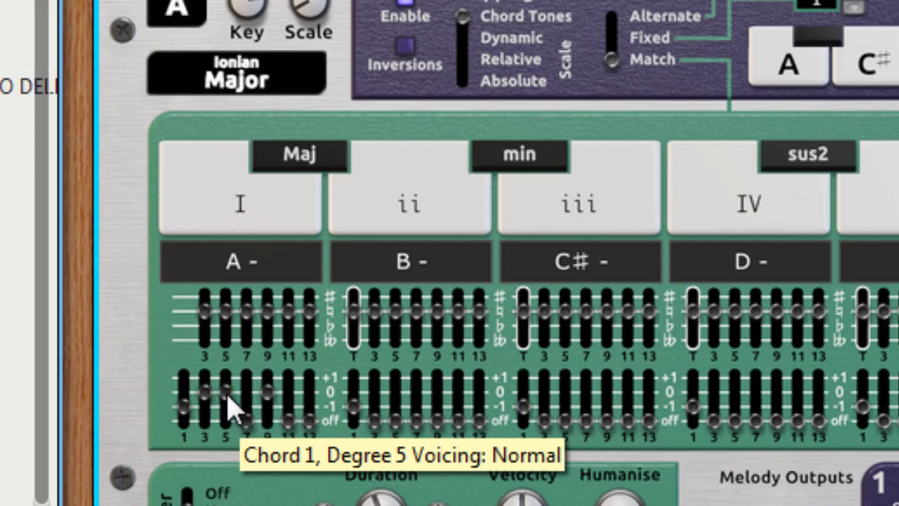
mouse_move(228, 399)
left_mouse_down()
mouse_move(227, 380)
mouse_move(225, 407)
mouse_move(223, 365)
mouse_move(223, 411)
mouse_move(226, 401)
left_mouse_up()
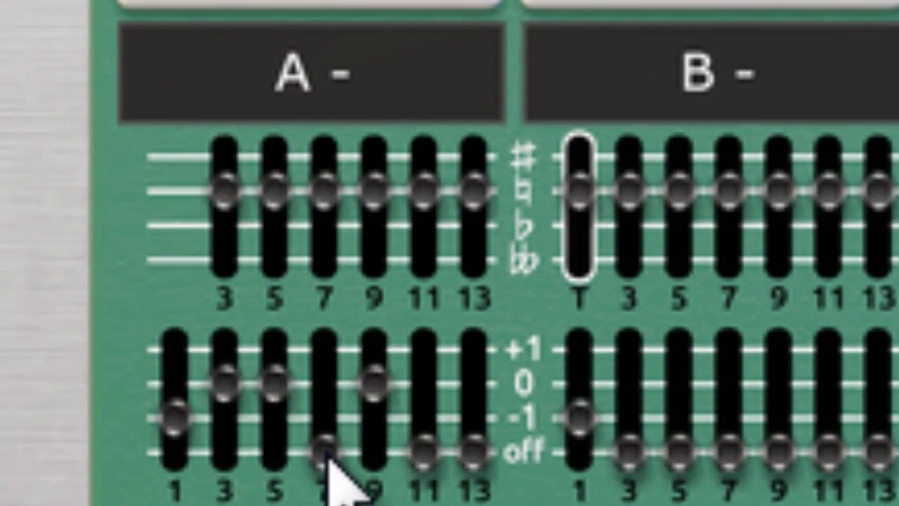
left_click_drag(328, 456, 331, 416)
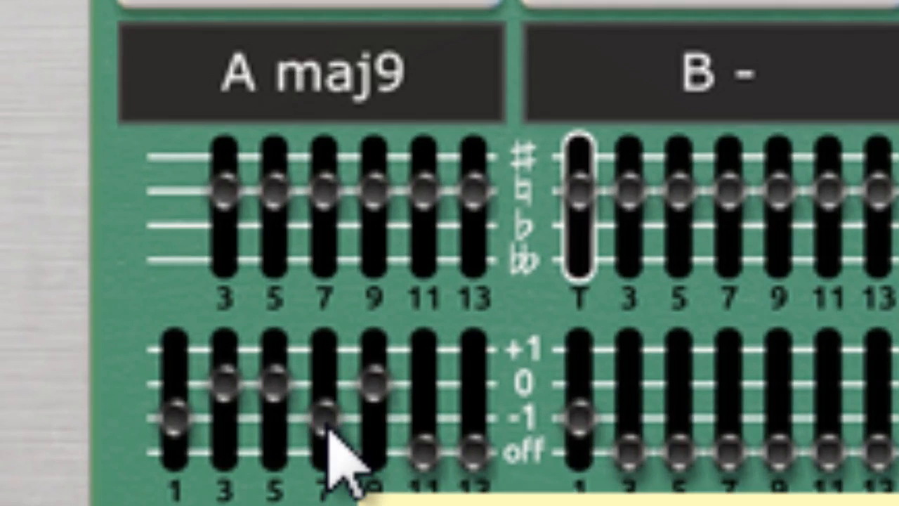
left_click_drag(326, 421, 331, 372)
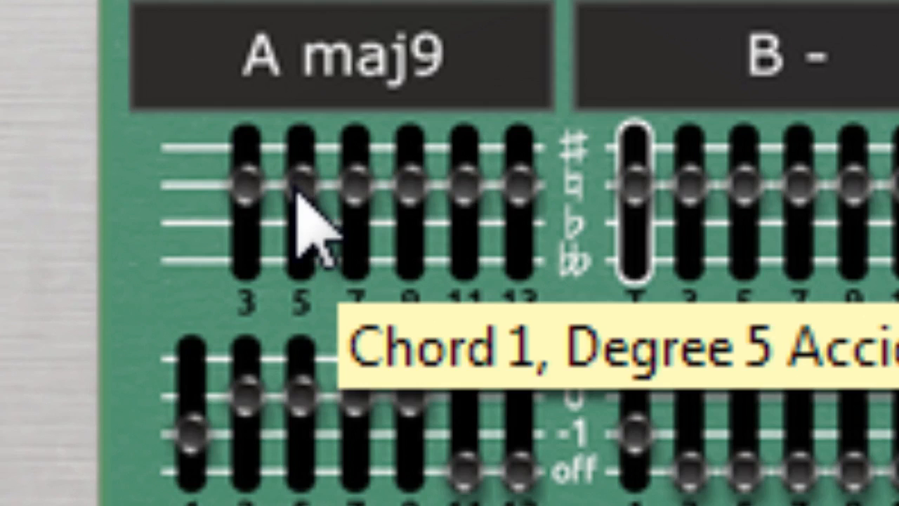
- Try the flat and double-flat accidentals on degree 5 of chord I and return it to natural
left_click_drag(299, 198, 298, 224)
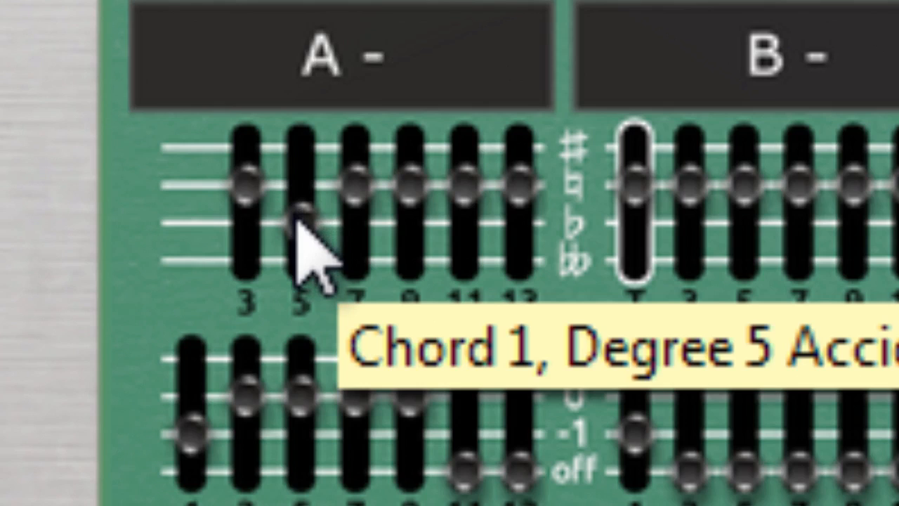
left_click_drag(298, 222, 298, 255)
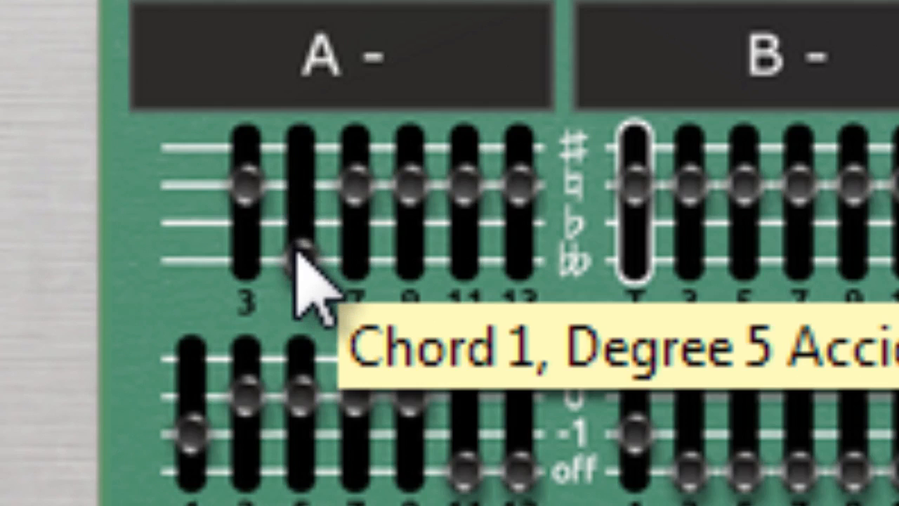
left_click_drag(296, 250, 297, 196)
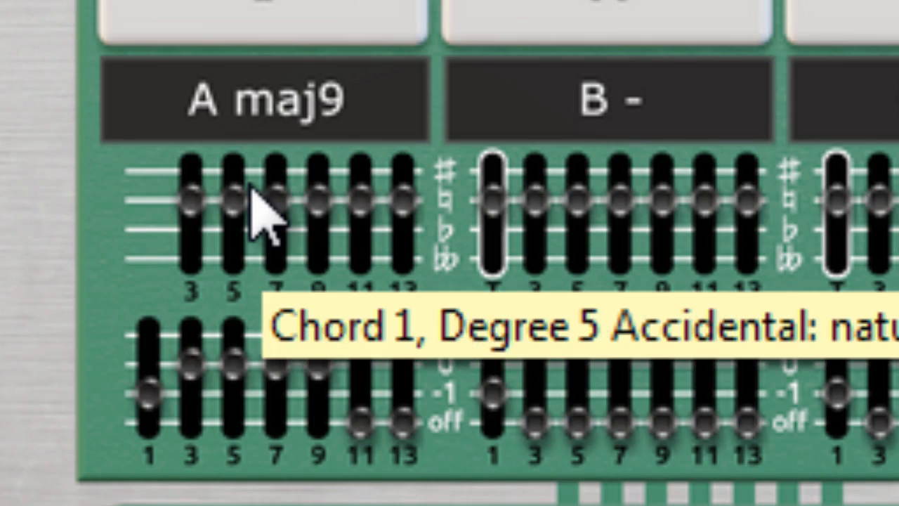
- Add degree 13 to chord I, try its voicing at the normal octave, and return it to -1 octave
left_click(409, 410)
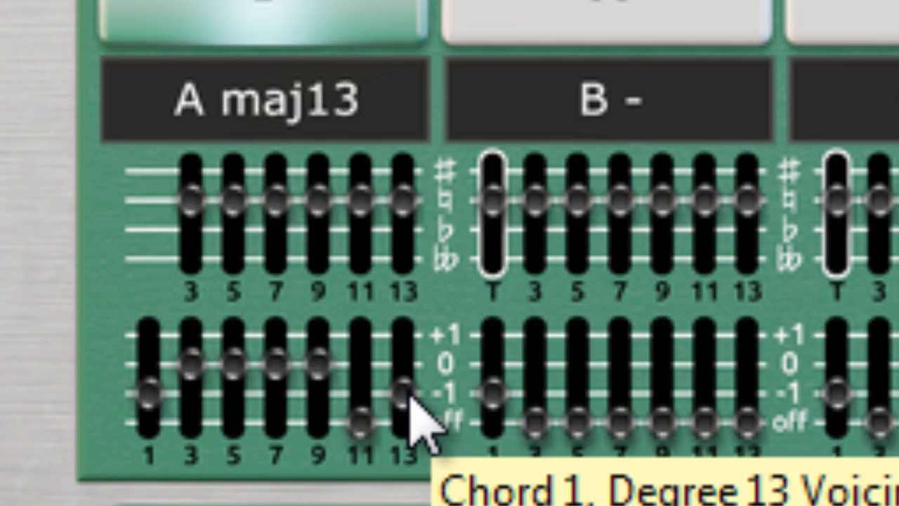
left_click_drag(411, 395, 415, 374)
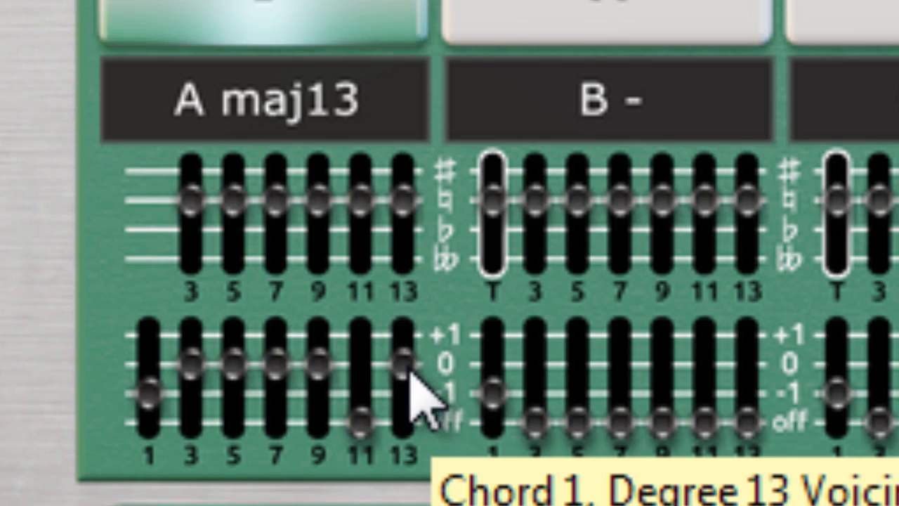
left_click_drag(411, 374, 406, 402)
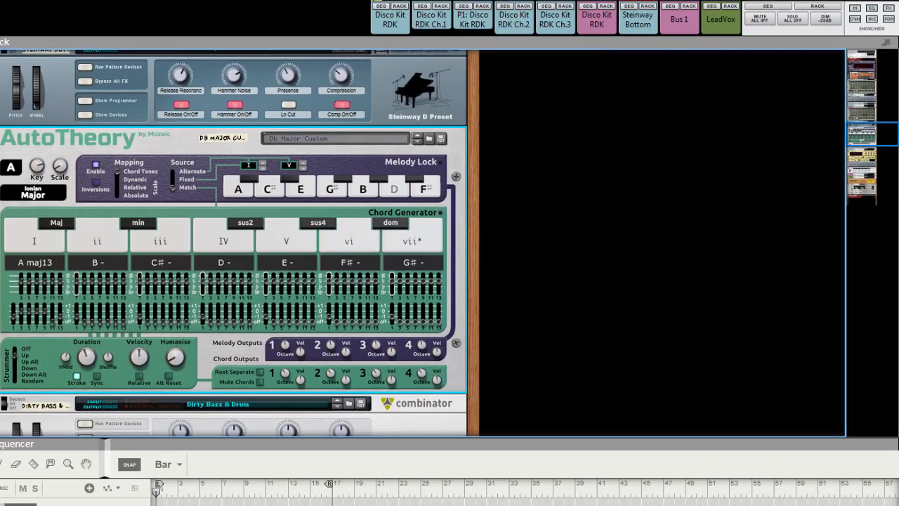
- Switch to the Demo Autoload harmony workspace and audition Bm7, C#m7, Dmaj7, E7sus4 and Amaj7(9) from the chord palette
key("alt+Tab")
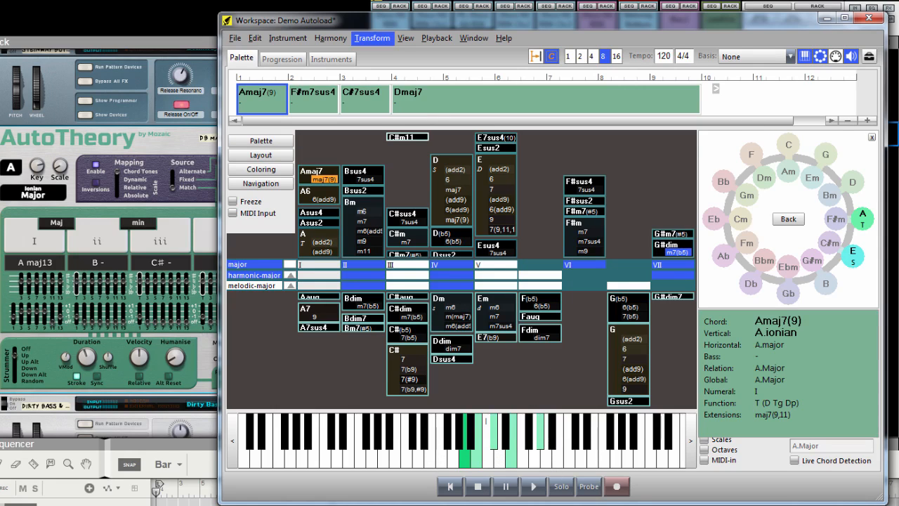
left_click_drag(370, 26, 898, 40)
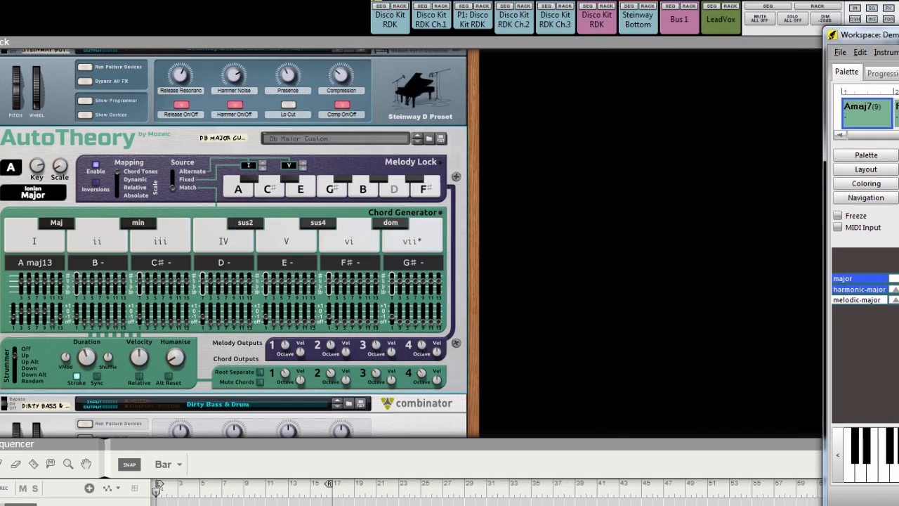
left_click_drag(898, 36, 462, 12)
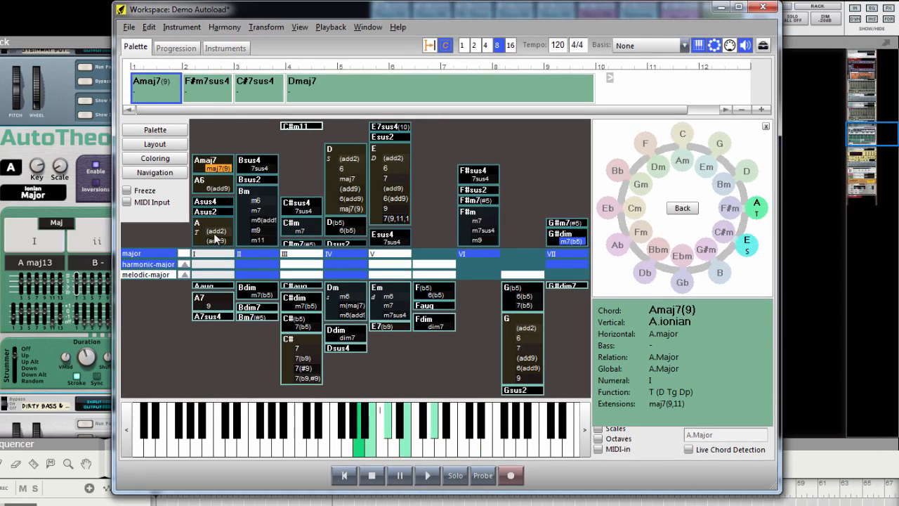
left_click(267, 212)
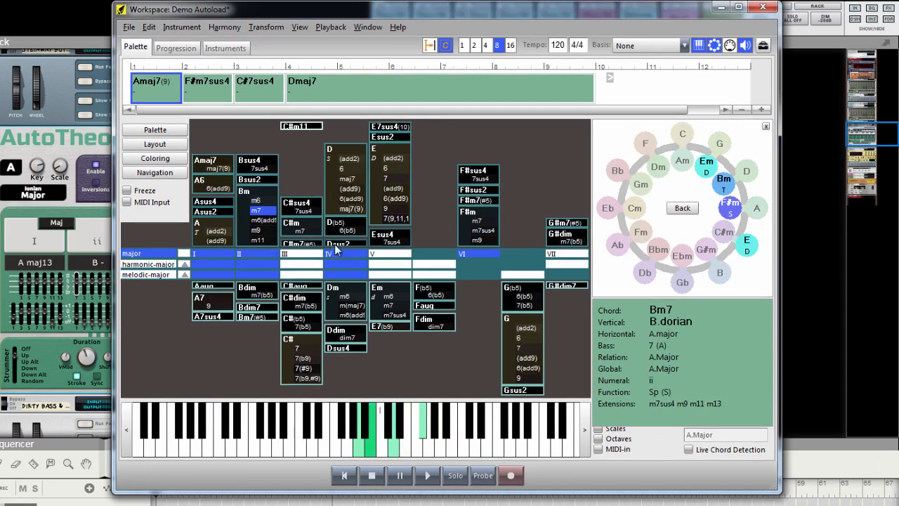
left_click(310, 231)
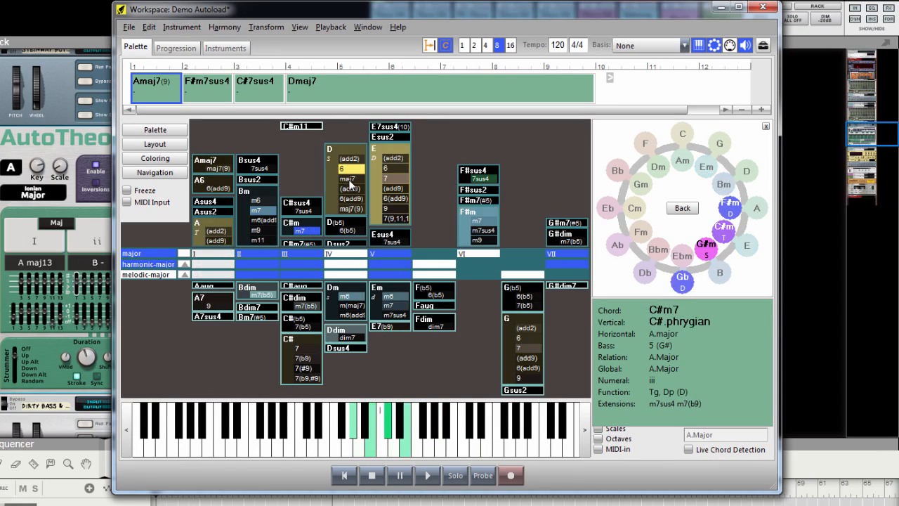
left_click(349, 180)
left_click(394, 242)
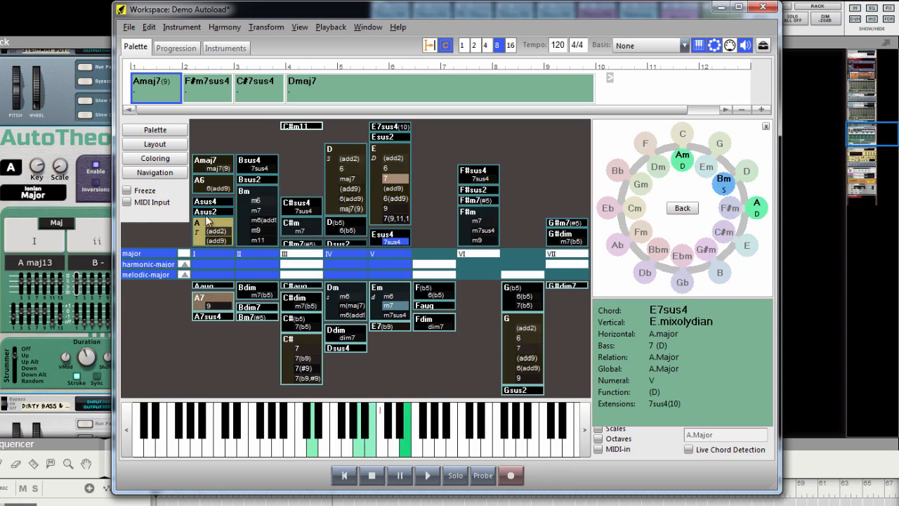
left_click(220, 169)
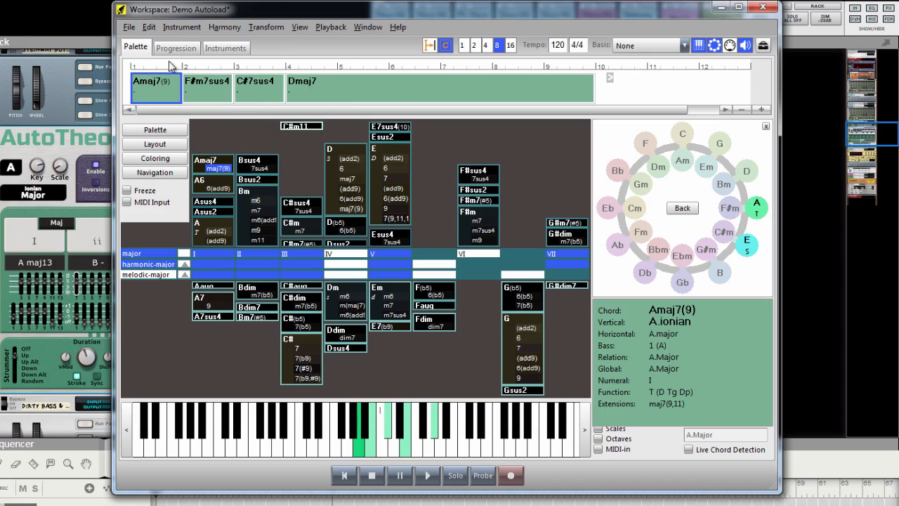
- Audition the progression's Amaj7(9), F#m7sus4, C#7sus4 and Dmaj7 chords one by one and minimize the workspace window
left_click(163, 94)
scroll(165, 95, "down", 1)
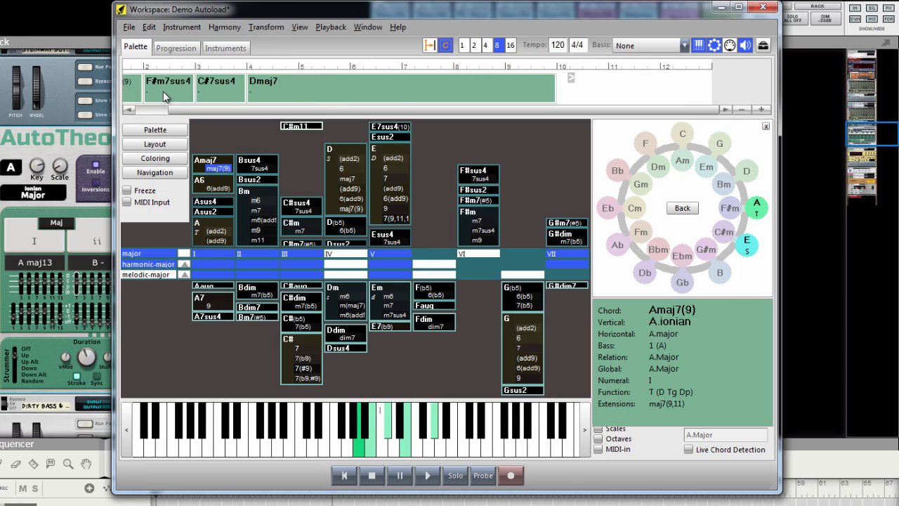
scroll(146, 98, "up", 1)
left_click(163, 96)
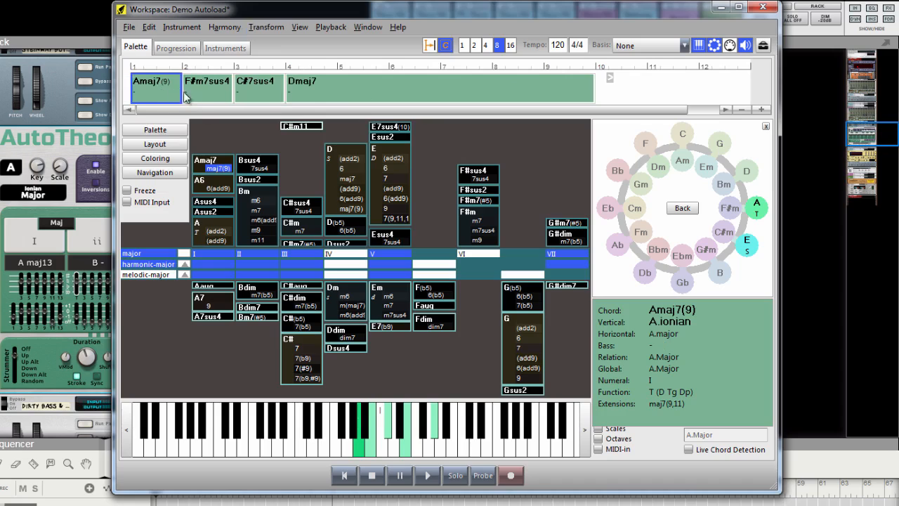
left_click(203, 92)
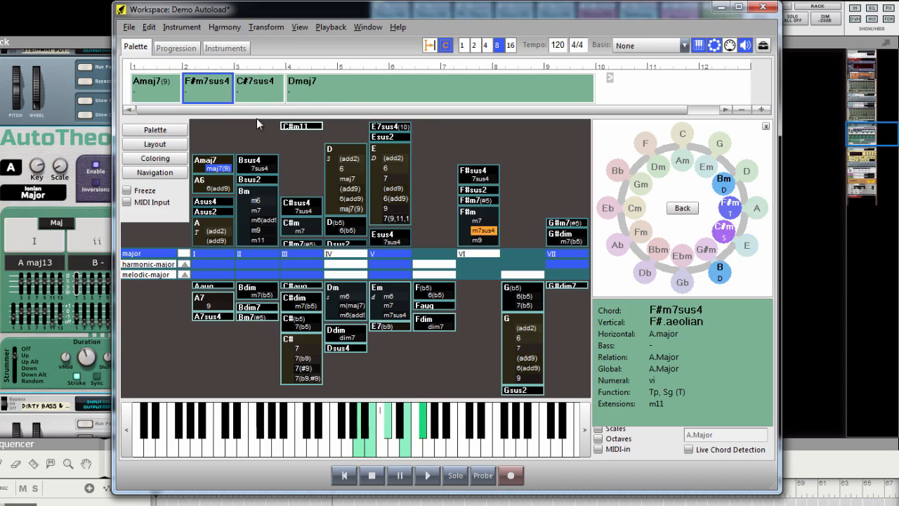
left_click(260, 94)
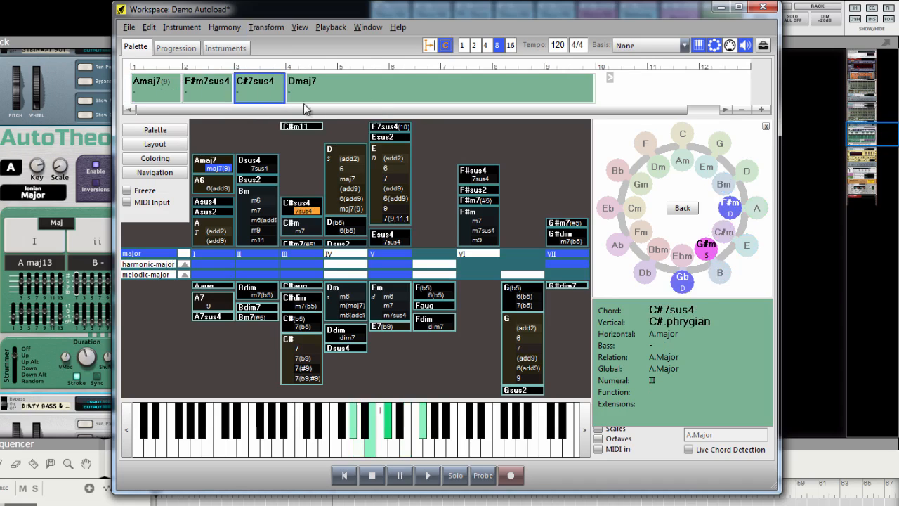
left_click(340, 102)
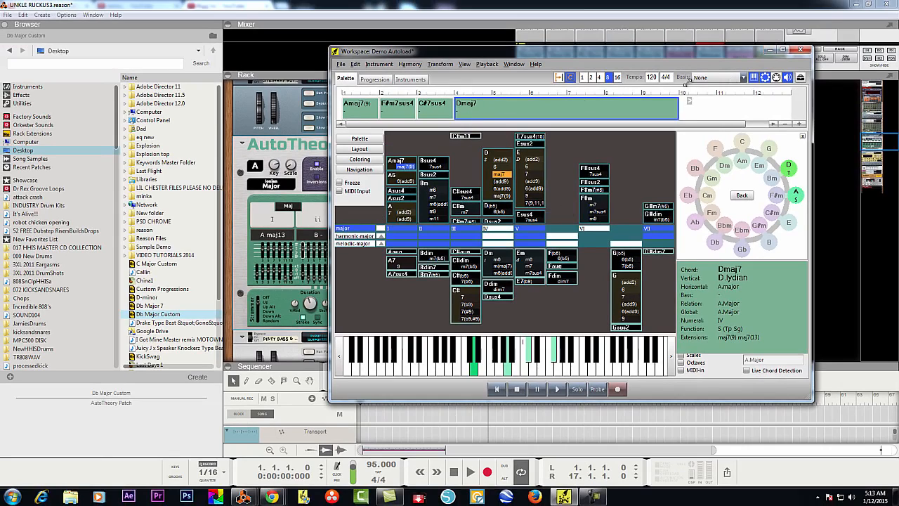
left_click(768, 49)
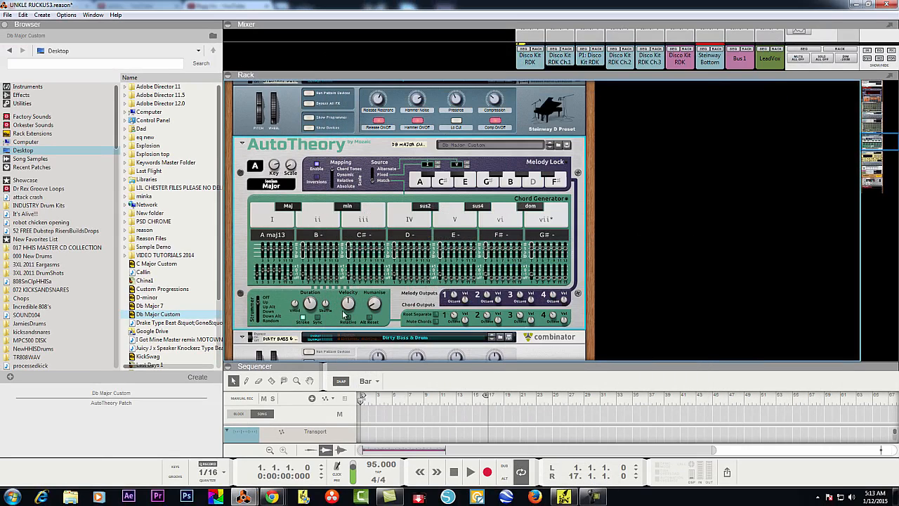
- Add degrees 3 and 5 to chord ii at the normal octave voicing
left_click_drag(309, 281, 315, 274)
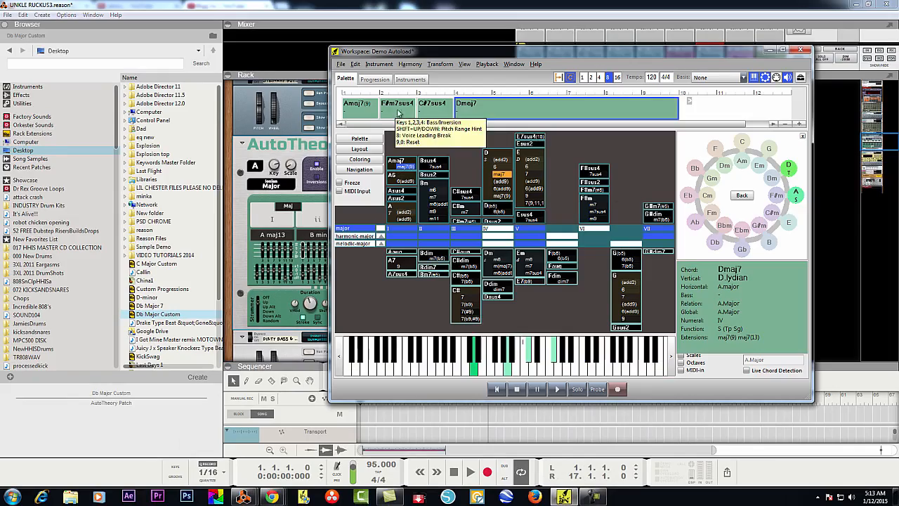
- Audition the progression's F#m7sus4 and voice chord vi's degrees 5, 7 and 11 at -1 octave, with degrees 3 and 9 double-flat and 13 sharp
left_click(399, 111)
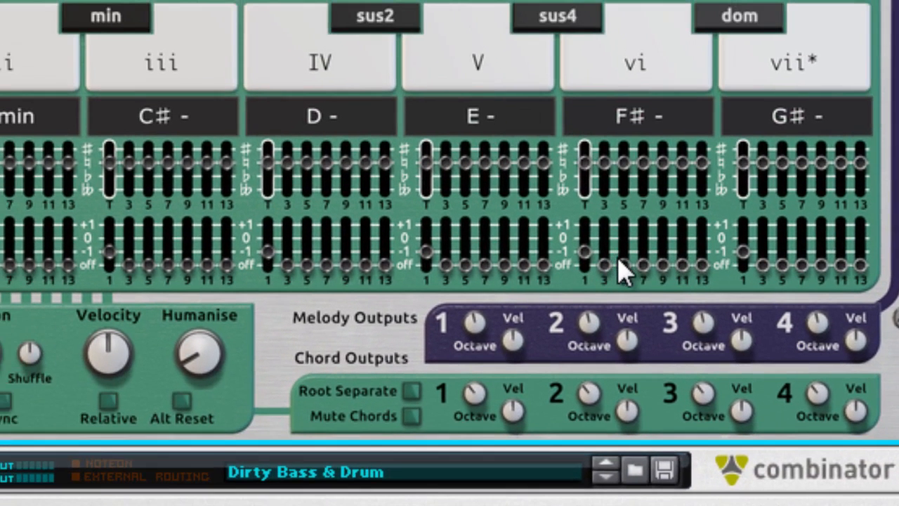
left_click_drag(627, 270, 687, 261)
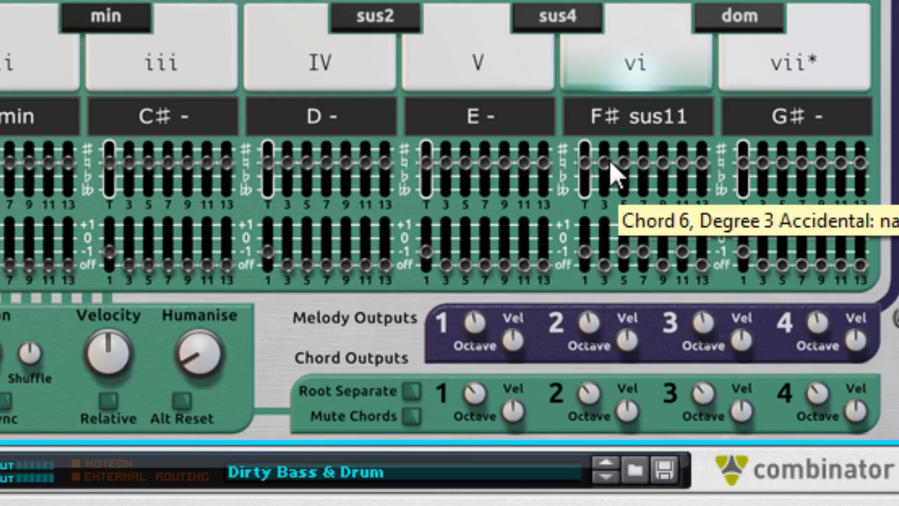
left_click(602, 189)
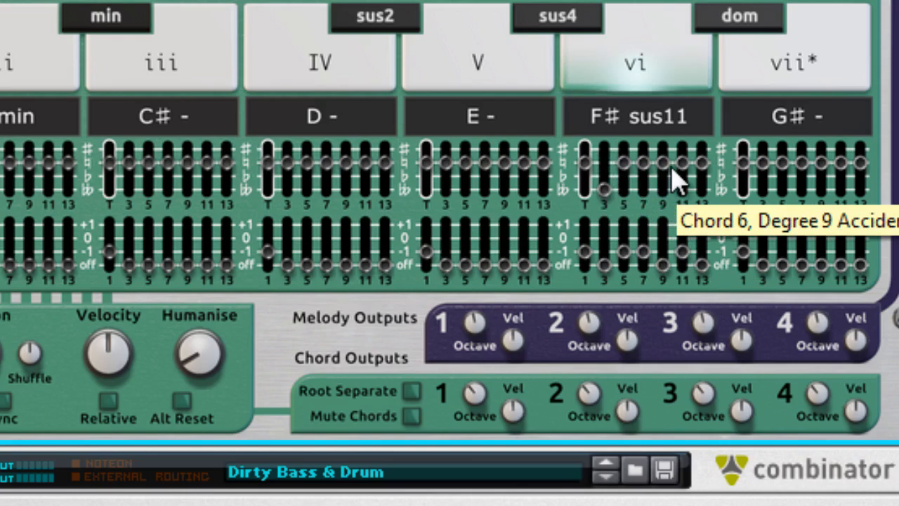
left_click(669, 184)
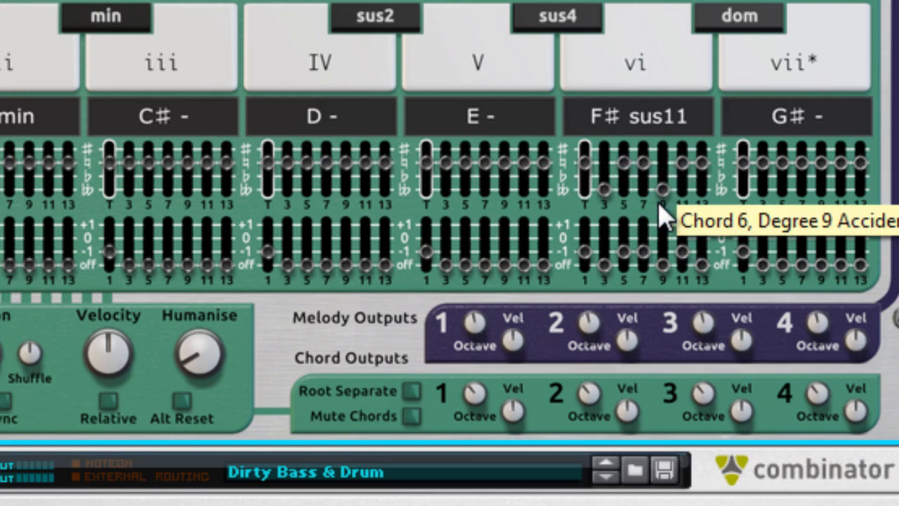
left_click(702, 150)
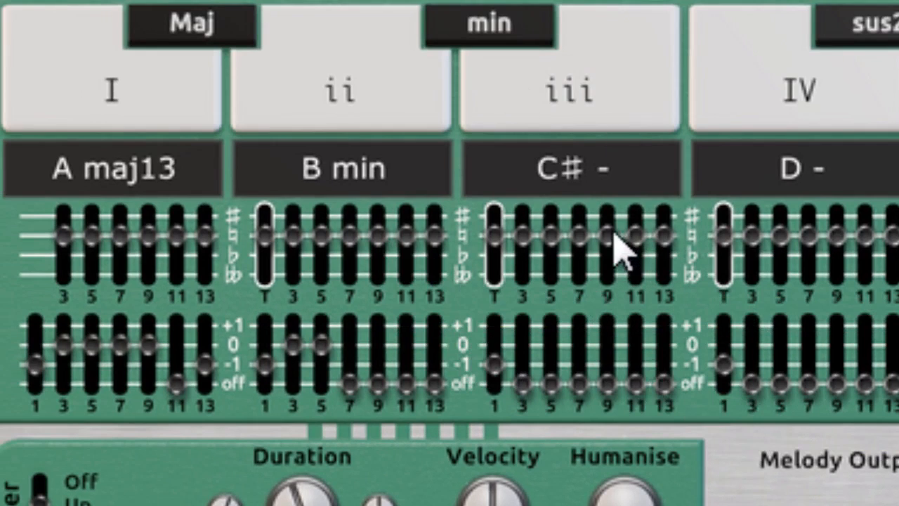
- Set chord iii's degrees 9 and 13 to sharp, voicing degree 3 at the normal octave and degrees 5, 7, 9 and 11 at -1 octave
left_click_drag(608, 237, 608, 215)
left_click_drag(660, 236, 666, 211)
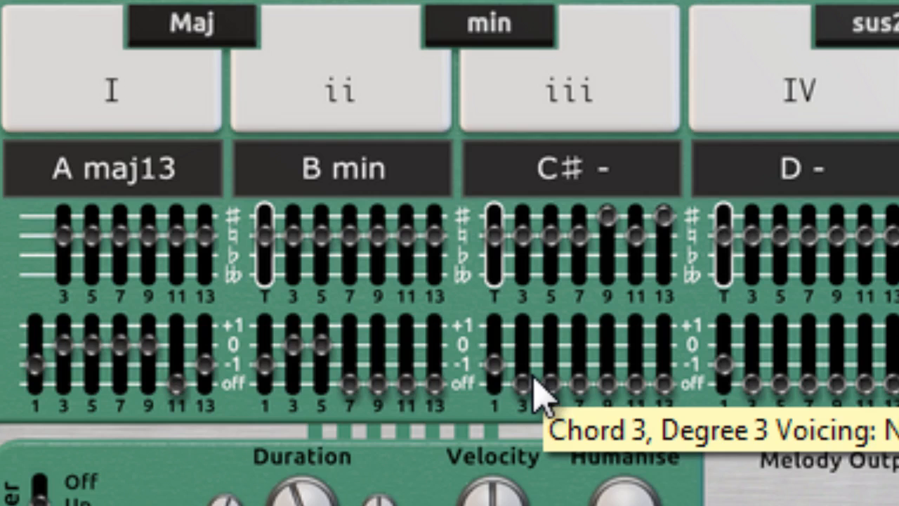
left_click_drag(538, 381, 538, 368)
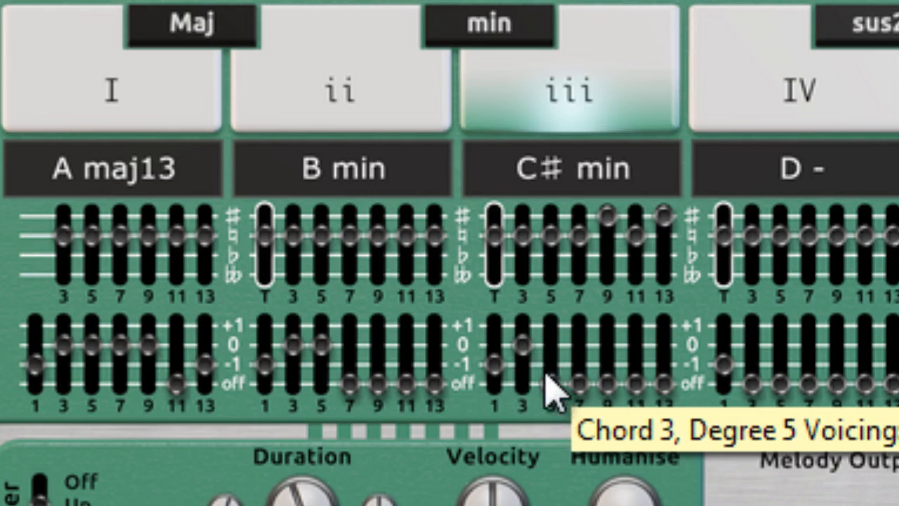
left_click_drag(548, 383, 637, 366)
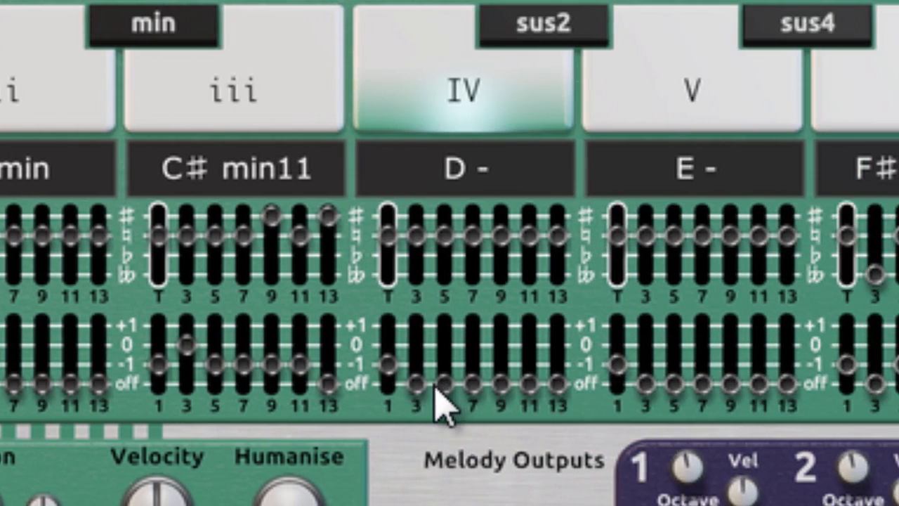
- Build chord IV with degrees 3 and 5 at the normal octave and degrees 7 and 9 at -1 octave
left_click_drag(419, 373, 420, 353)
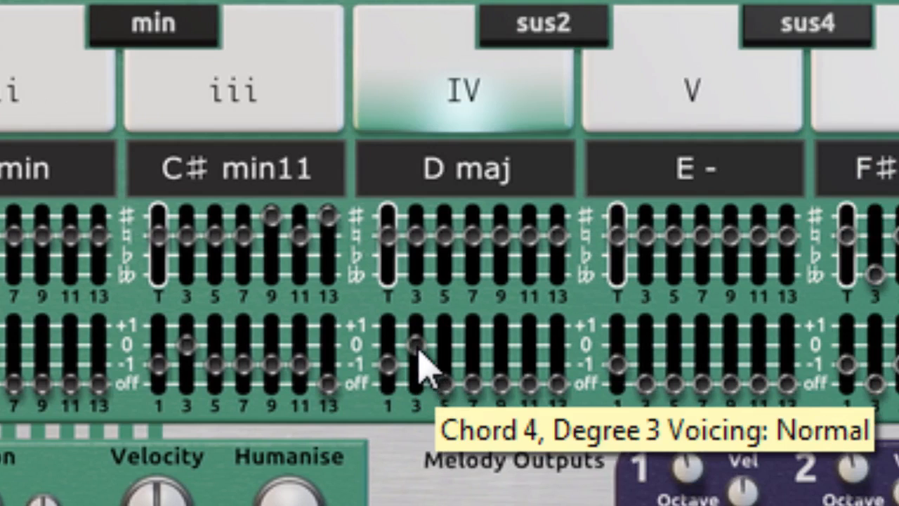
left_click_drag(445, 385, 445, 352)
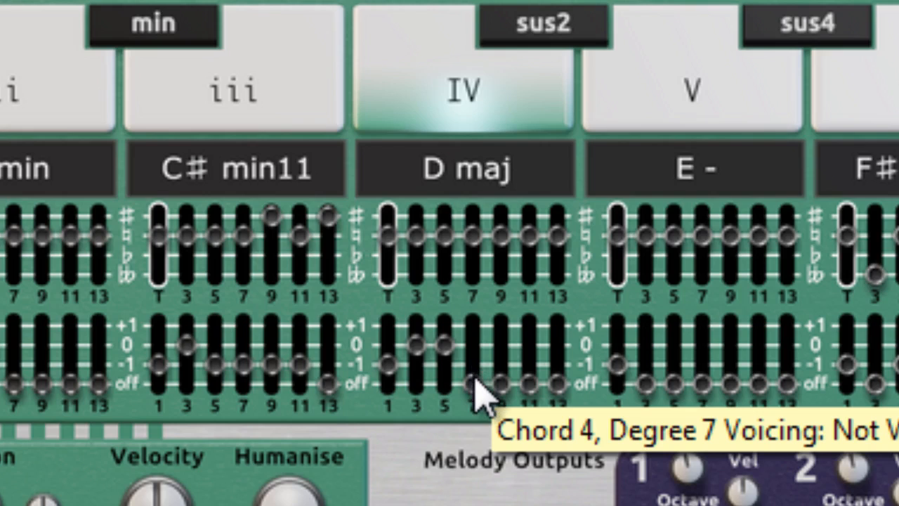
left_click_drag(479, 381, 500, 364)
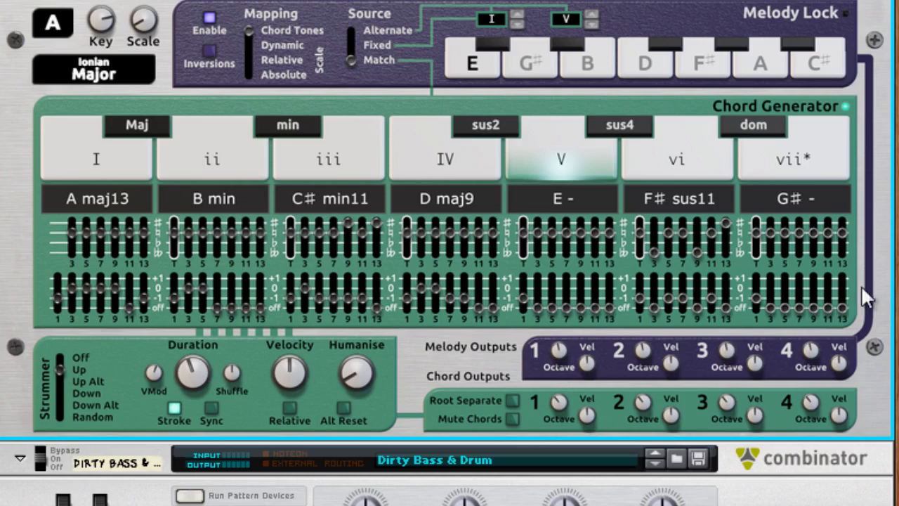
- Voice degrees 5, 7, 9, 11 and 13 of chord V at -1 octave
left_click(552, 298)
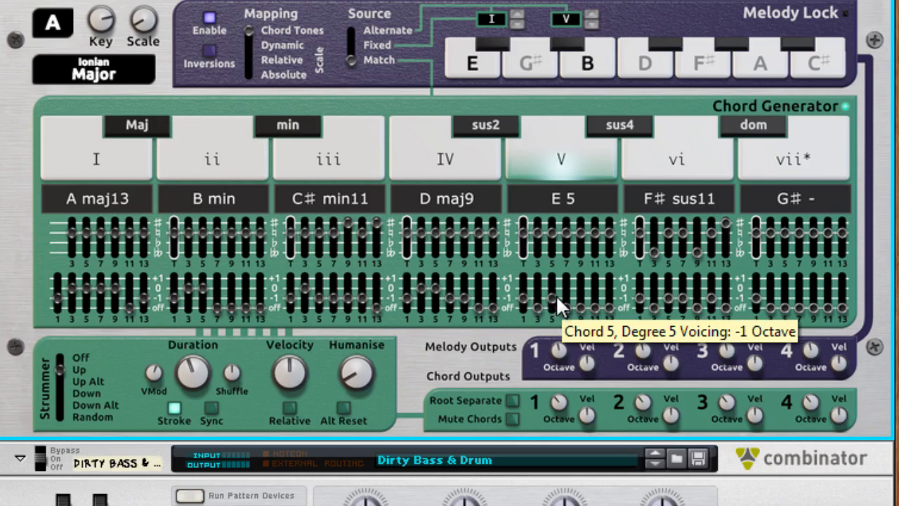
left_click(566, 298)
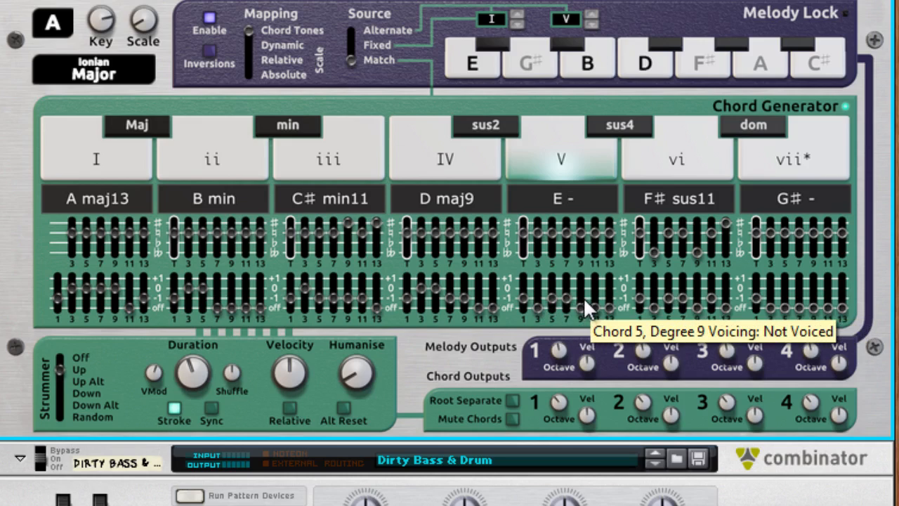
left_click_drag(583, 296, 609, 298)
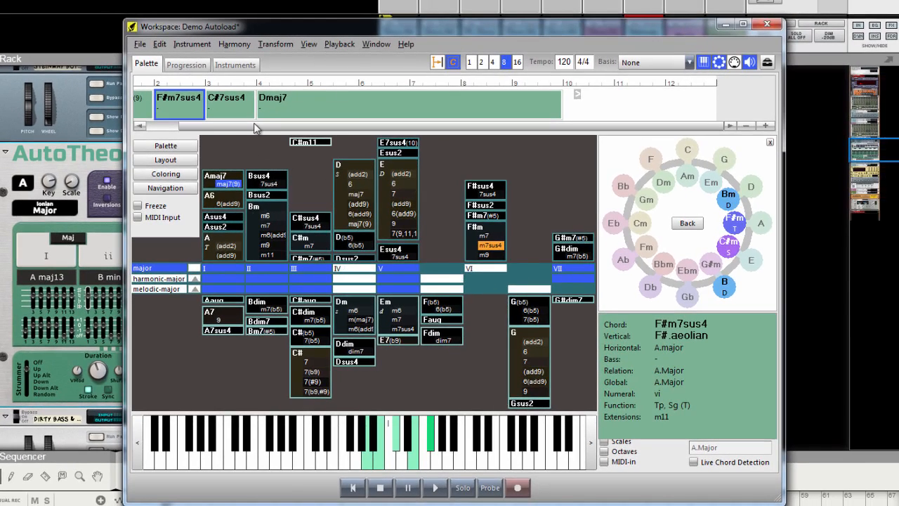
- Audition Bm7, C#7sus4, Dmaj7, E7sus4 and F#7sus4 from the Demo Autoload workspace's chord palette and return to the Reason rack
left_click_drag(256, 126, 168, 134)
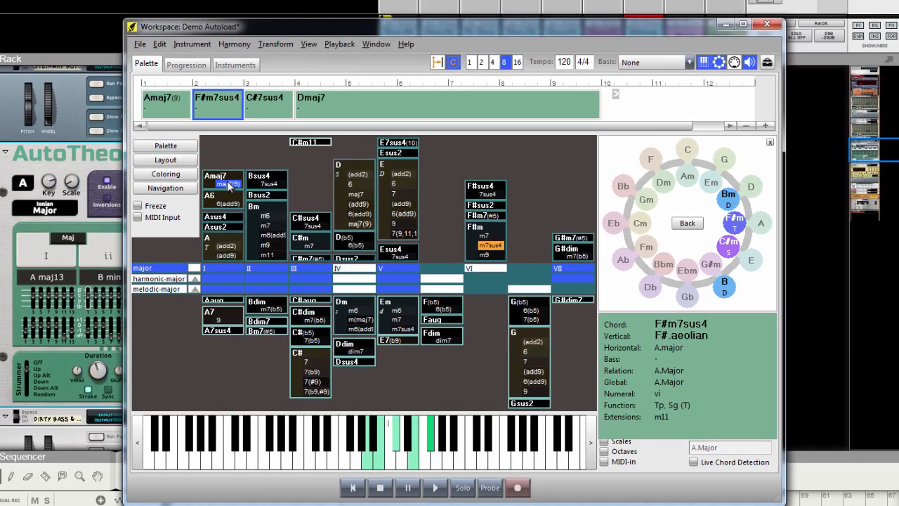
left_click(281, 227)
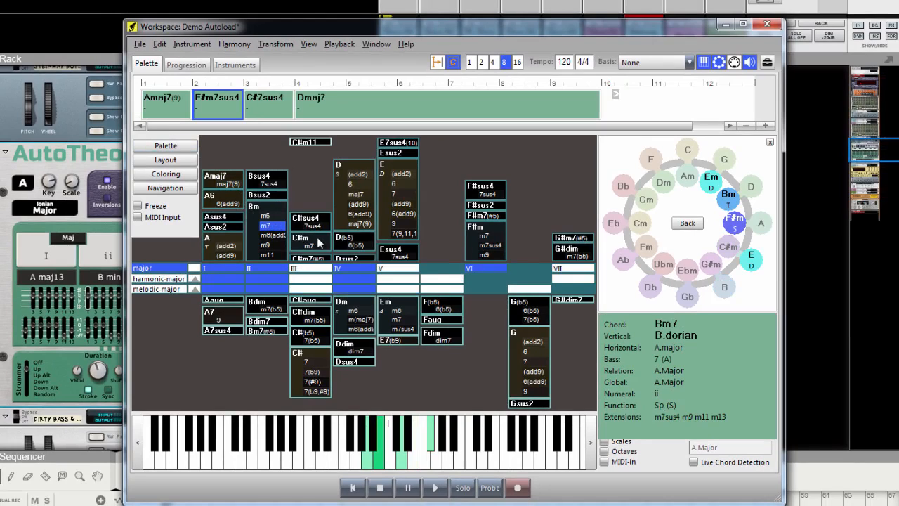
left_click(320, 239)
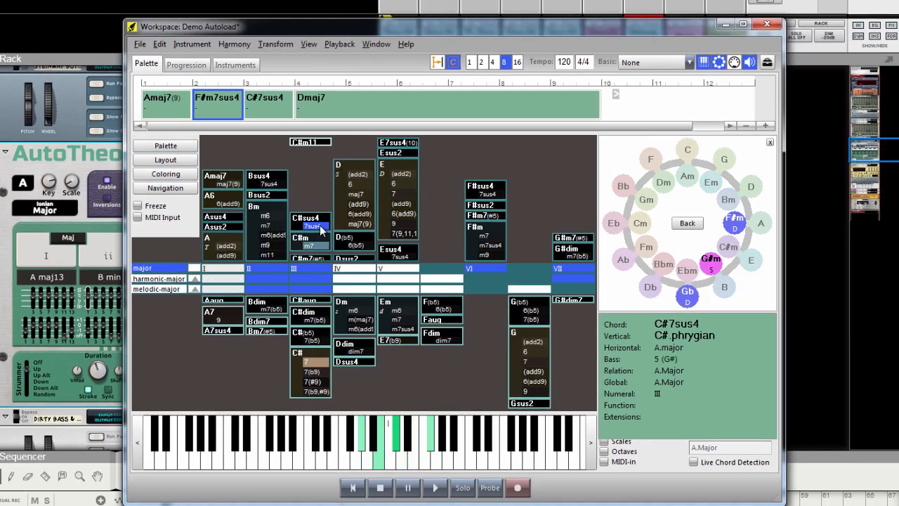
left_click(359, 194)
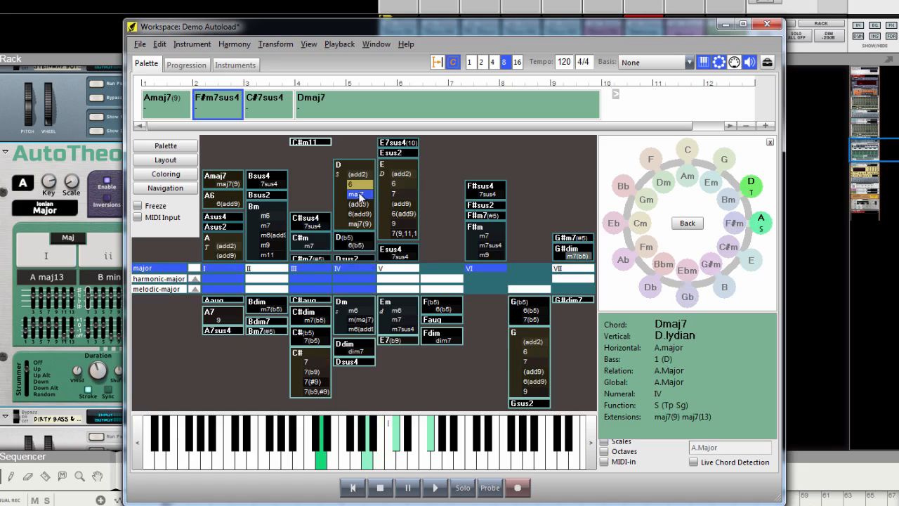
left_click(401, 257)
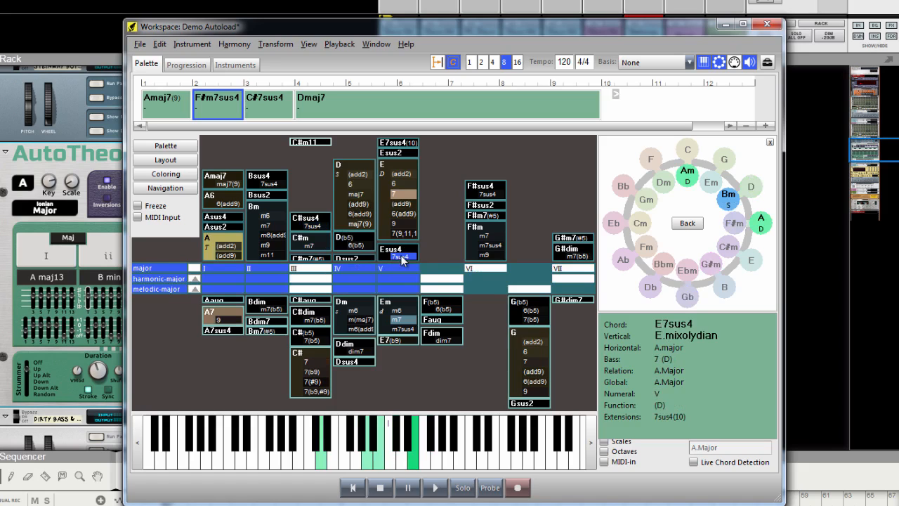
left_click(455, 310)
left_click(495, 195)
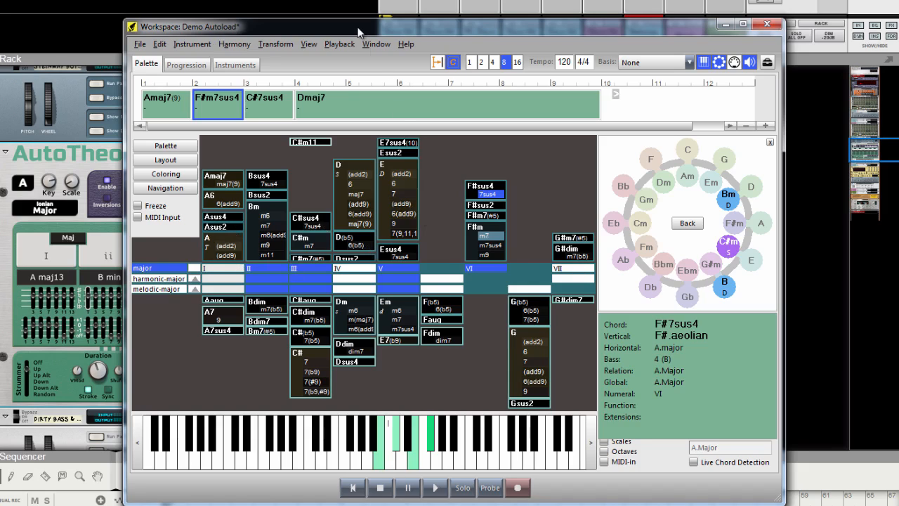
left_click_drag(440, 26, 509, 40)
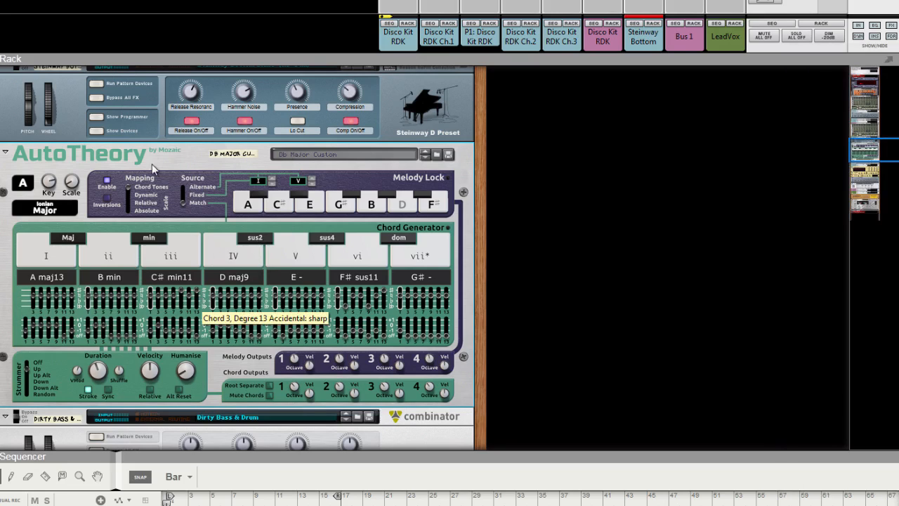
- Change the AutoTheory key to G to transpose the custom chords
left_click(48, 182)
mouse_move(49, 182)
left_mouse_down()
mouse_move(53, 191)
mouse_move(56, 182)
left_mouse_up()
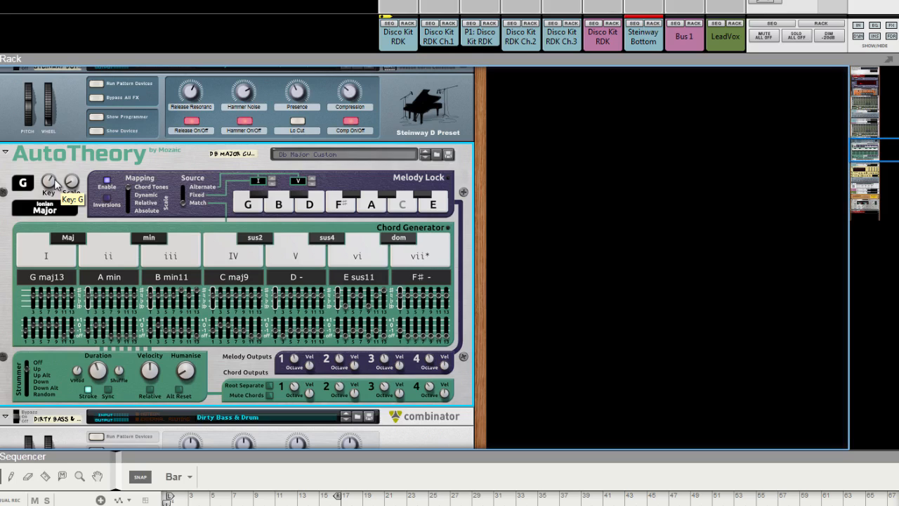